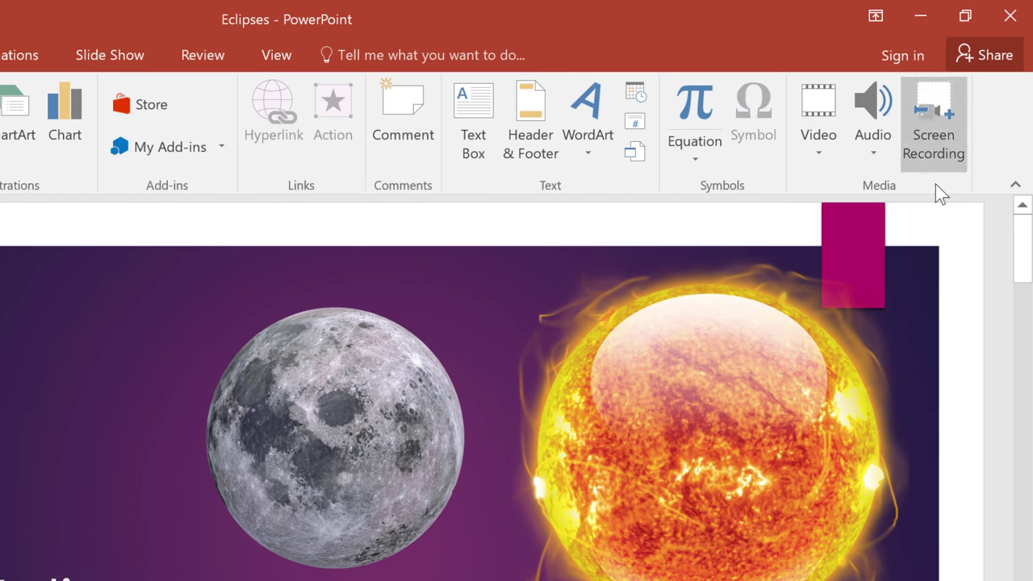
# Insert the audio file Rev from the Background Music Royalty Free folder inside Video Assets into the title slide.
pyautogui.click(878, 142)
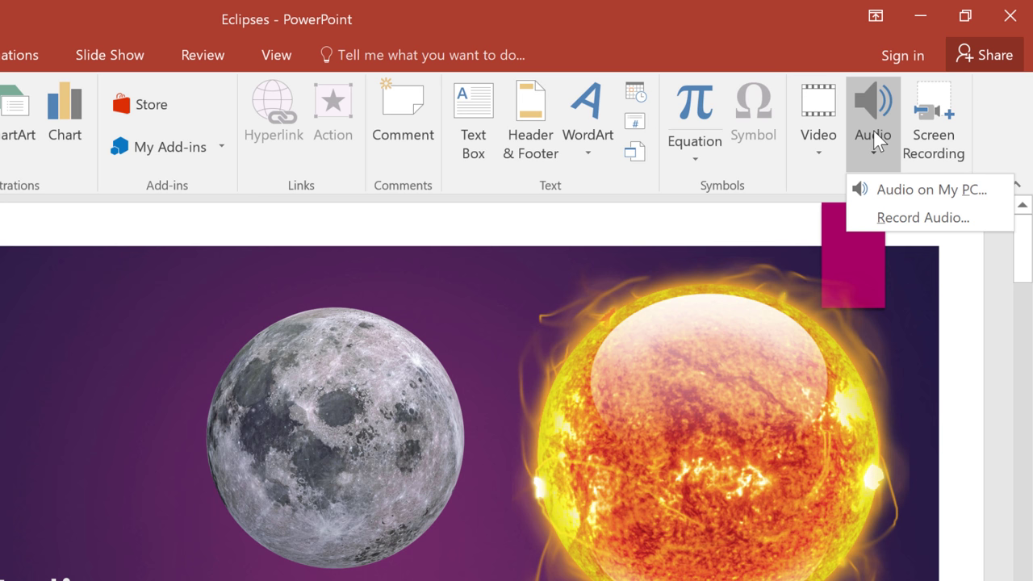
pyautogui.click(883, 112)
pyautogui.click(883, 111)
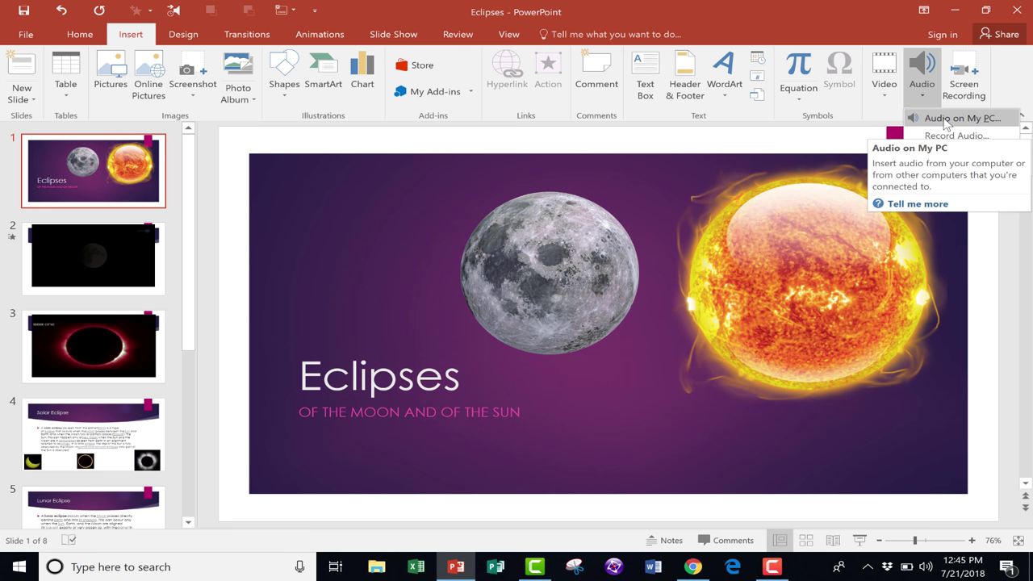
pyautogui.click(946, 121)
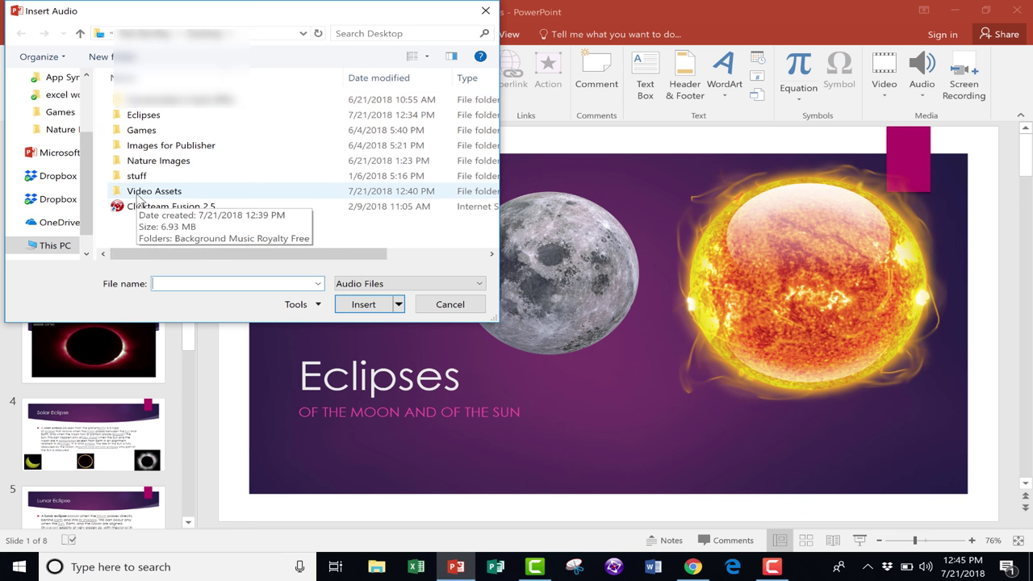
pyautogui.doubleClick(137, 196)
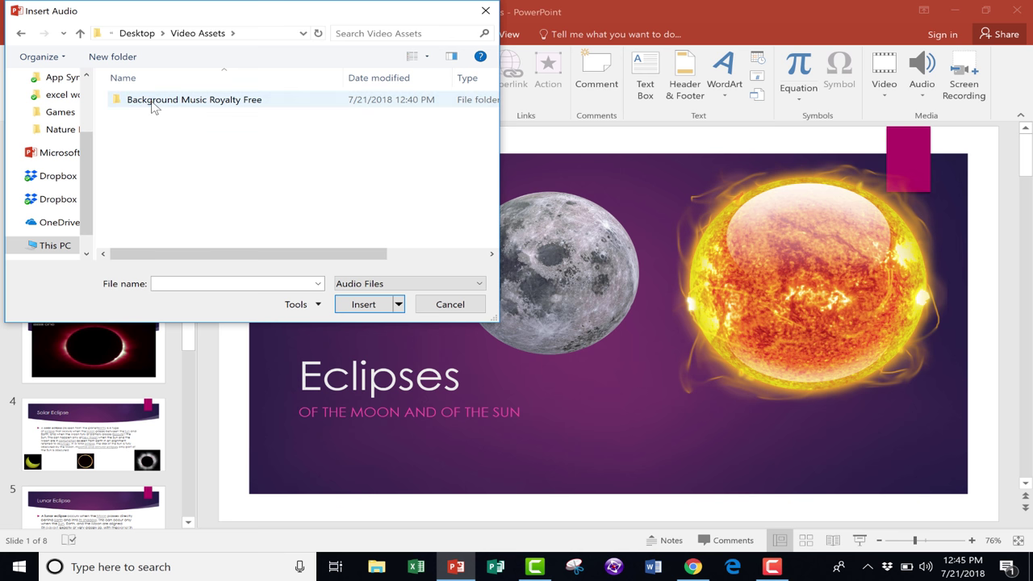
pyautogui.doubleClick(154, 103)
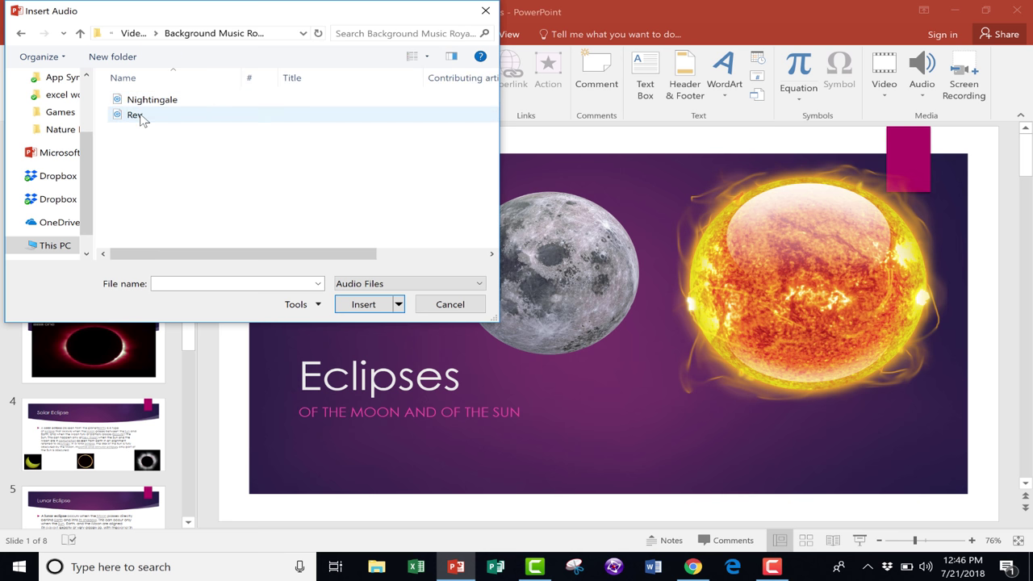
pyautogui.doubleClick(137, 116)
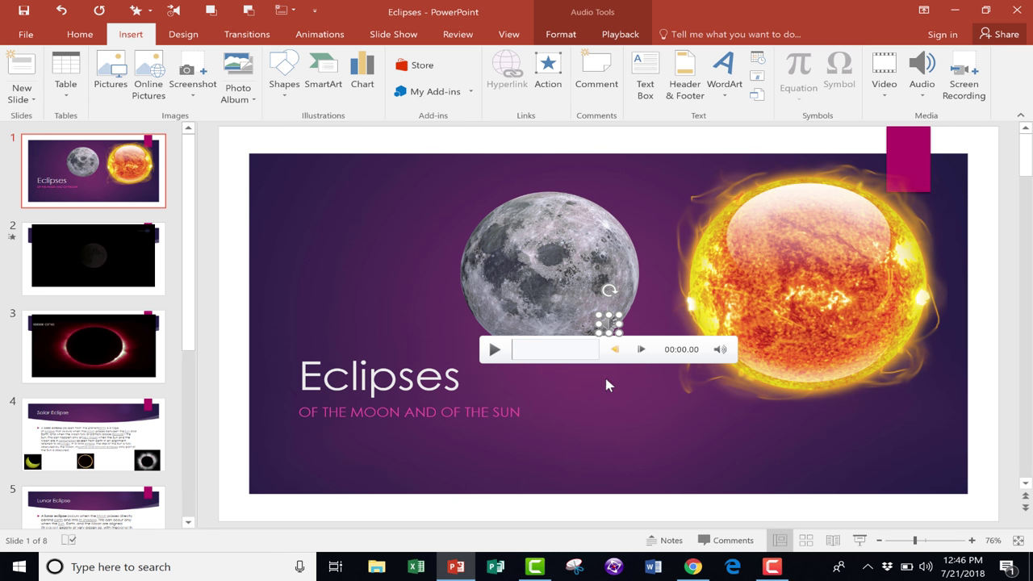
# Move the audio icon to the lower-right corner of the Eclipses title slide.
pyautogui.moveTo(605, 324); pyautogui.dragTo(603, 403)
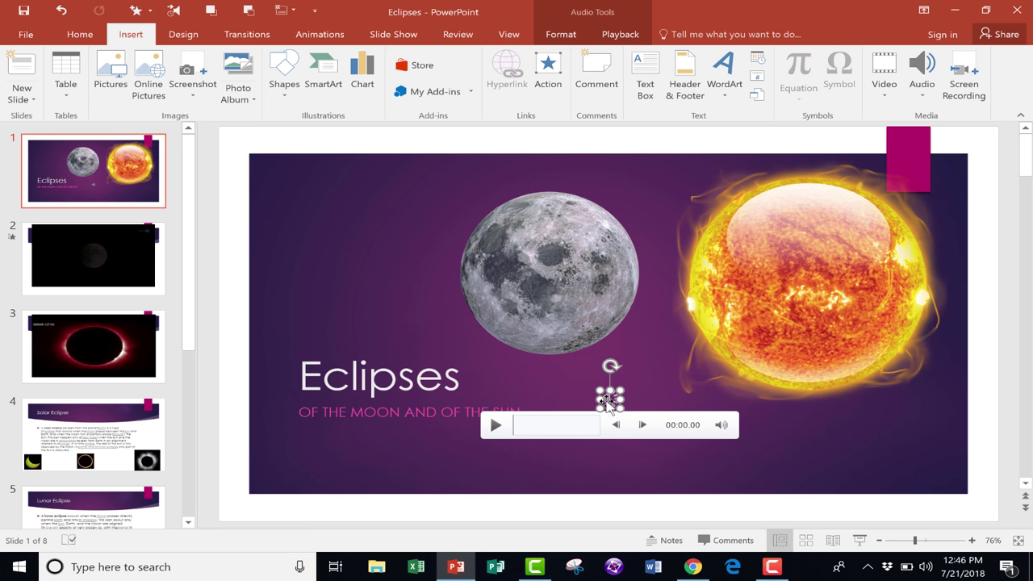
pyautogui.moveTo(610, 402); pyautogui.dragTo(575, 401)
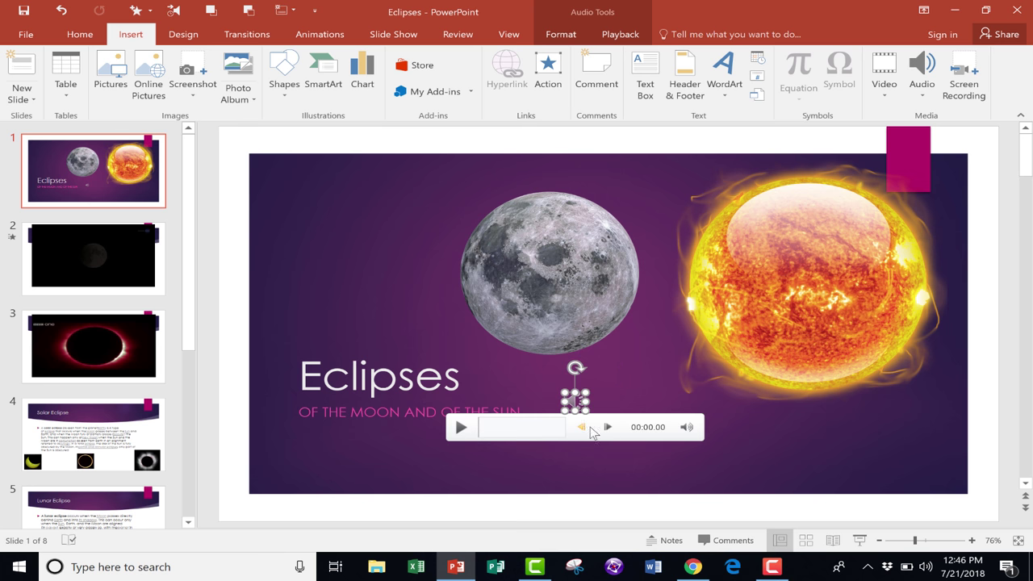
pyautogui.click(602, 459)
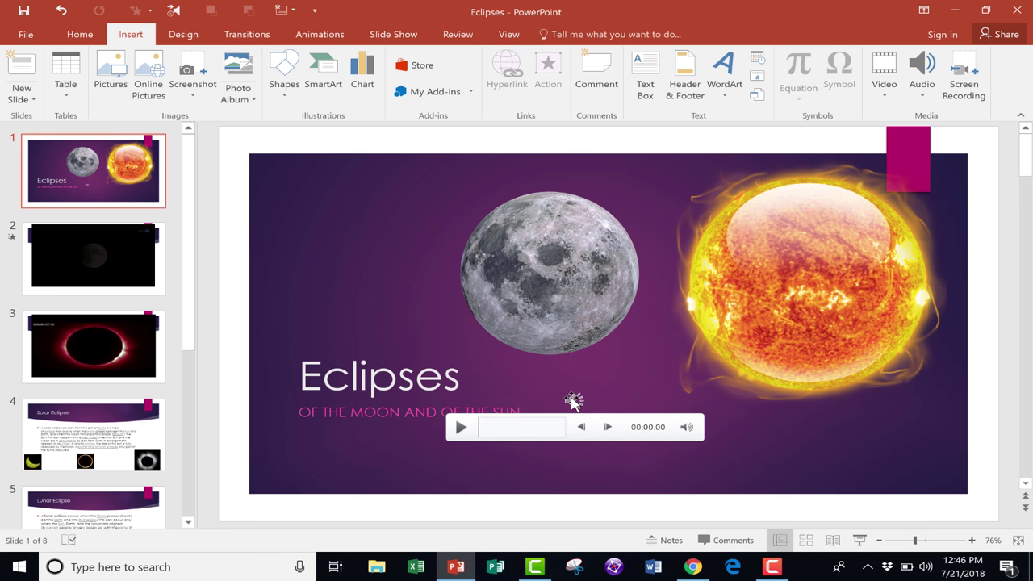
pyautogui.moveTo(574, 401); pyautogui.dragTo(949, 482)
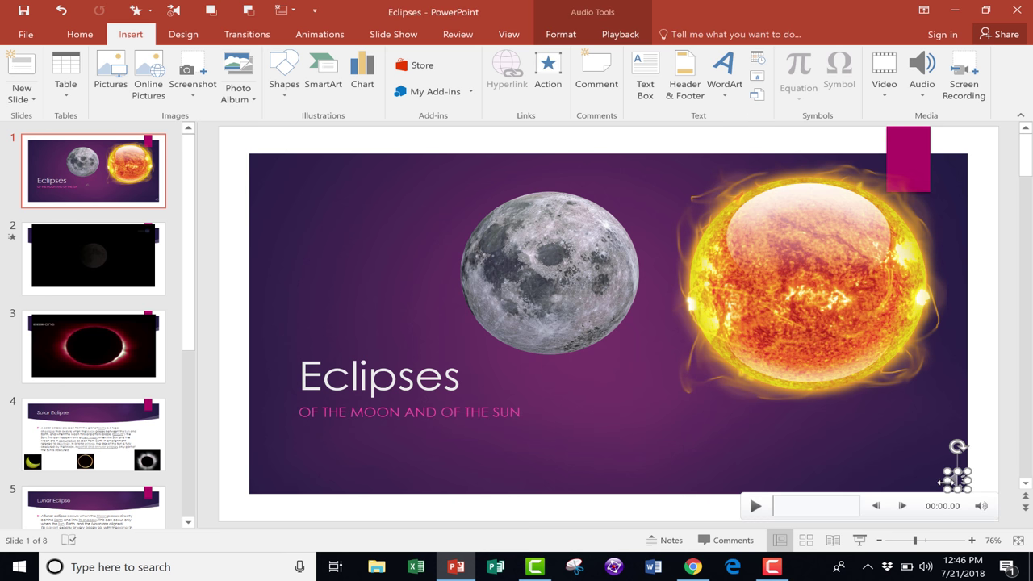
# Hide the audio icon during the show and set the audio to start automatically.
pyautogui.click(562, 35)
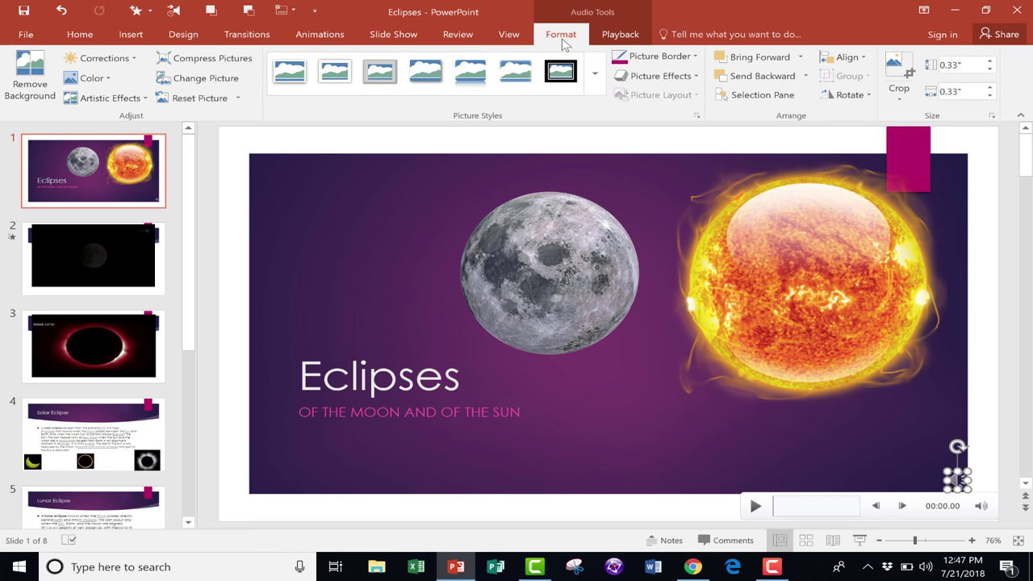
pyautogui.click(612, 41)
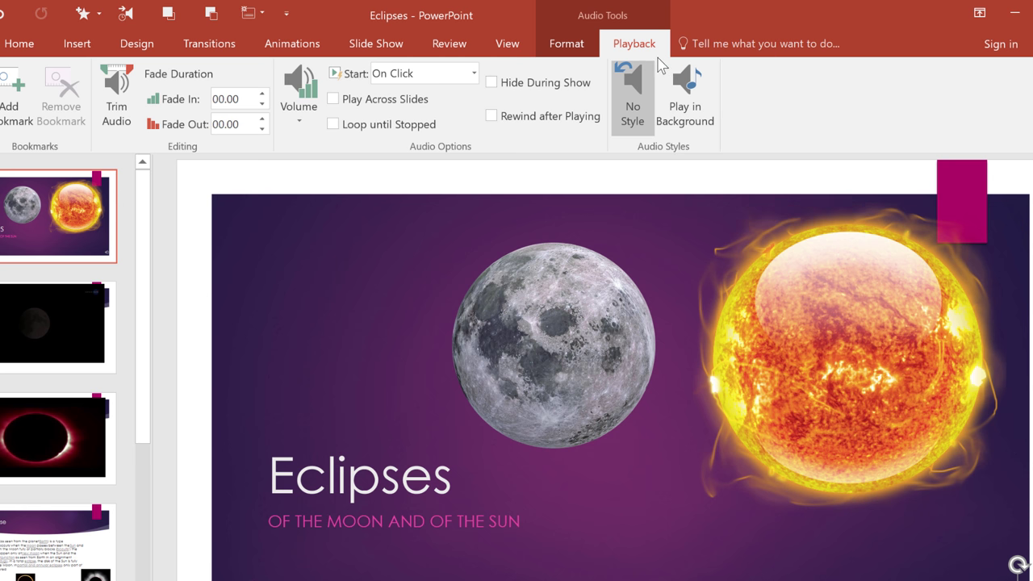
pyautogui.click(490, 82)
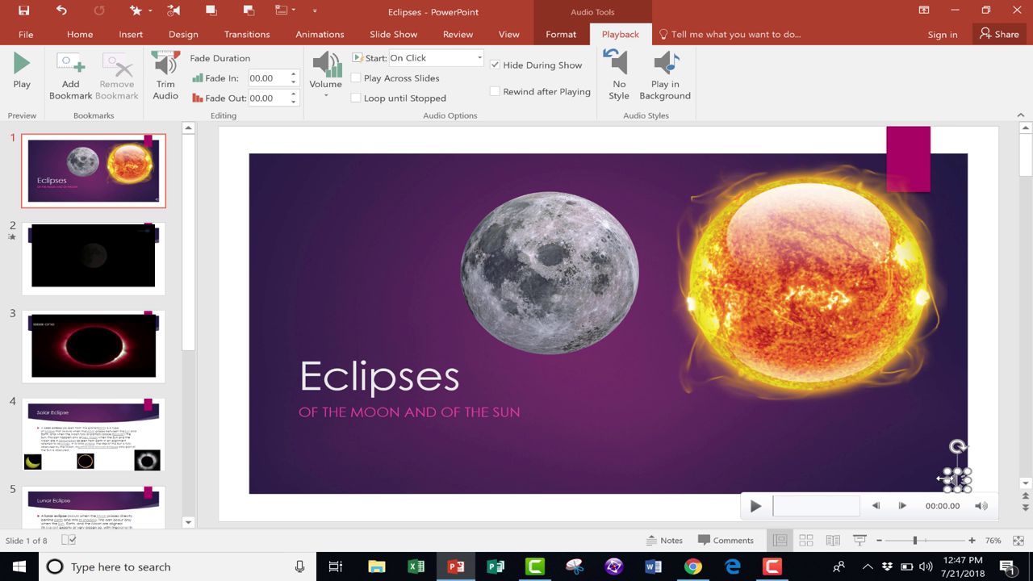
pyautogui.moveTo(982, 506)
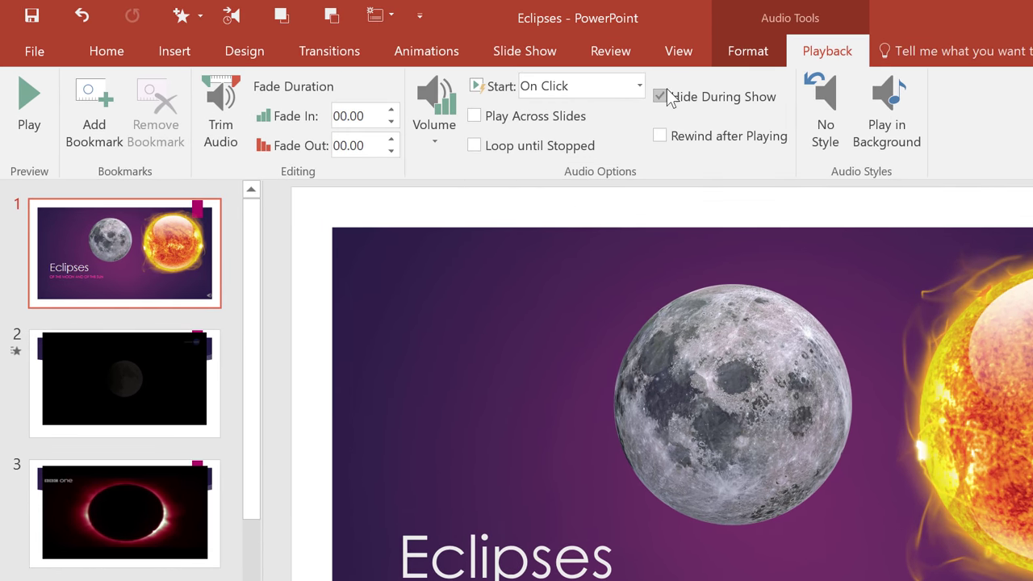
pyautogui.click(637, 86)
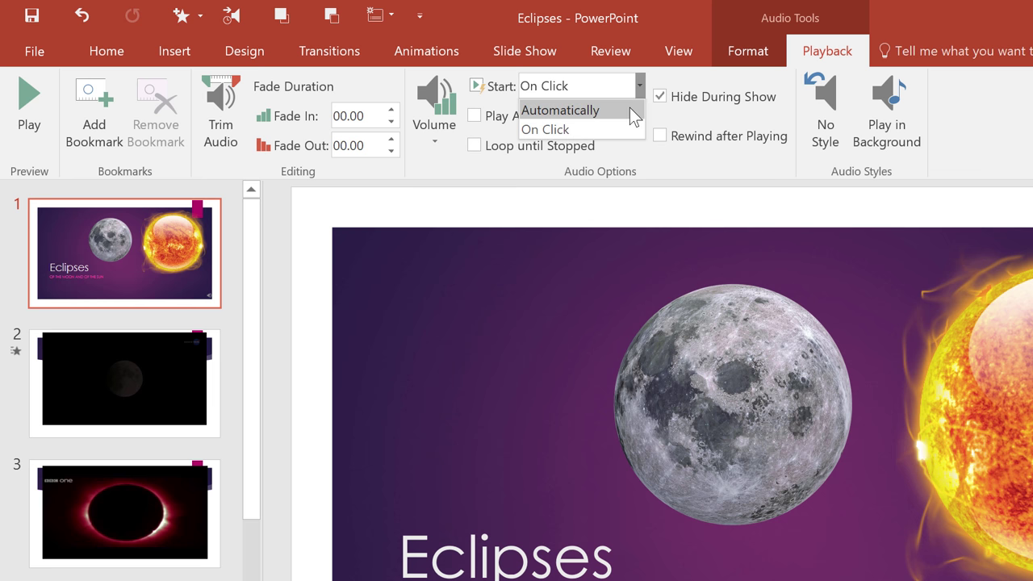
pyautogui.click(630, 107)
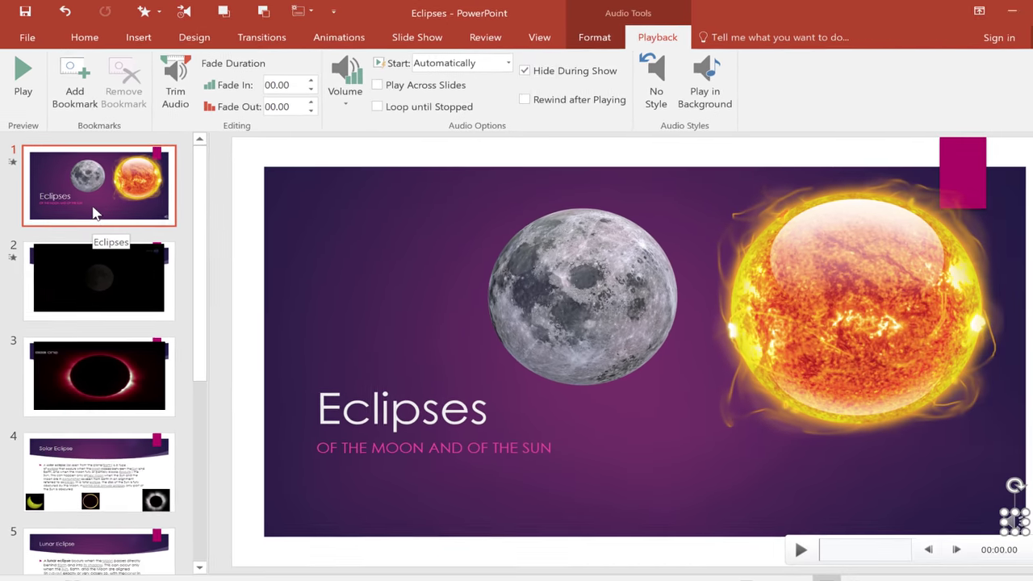
pyautogui.click(118, 359)
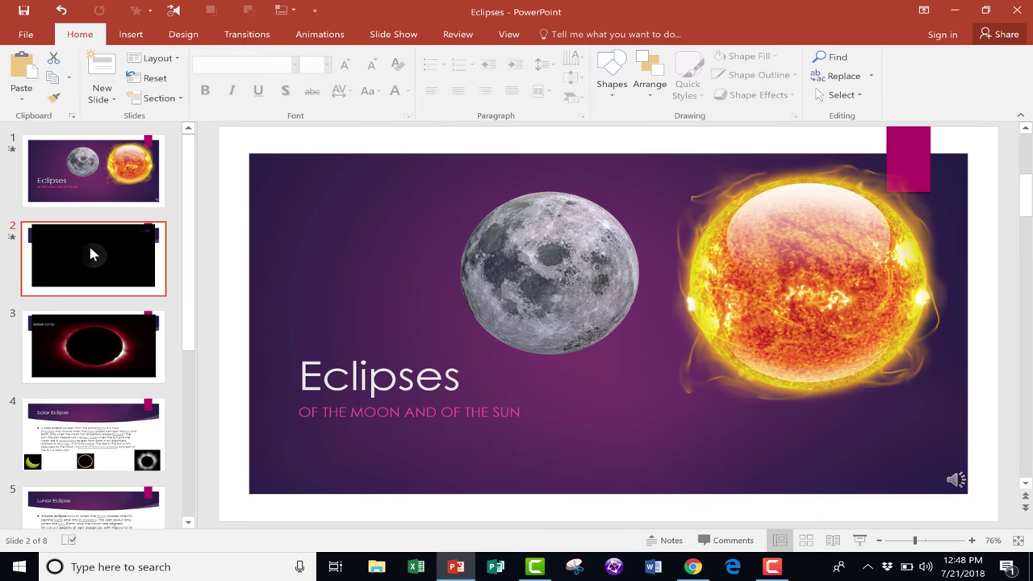
pyautogui.click(102, 335)
pyautogui.click(125, 443)
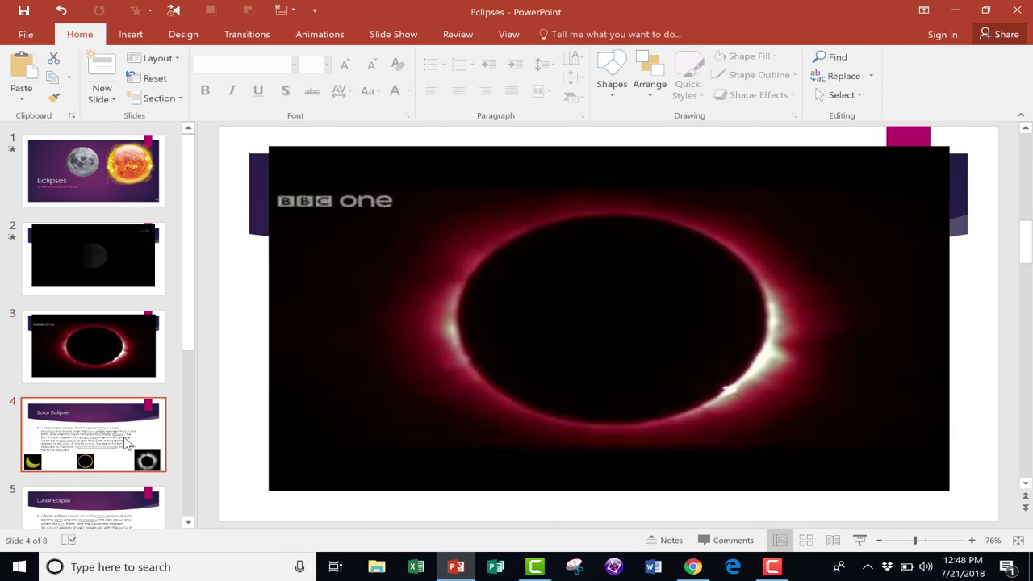
# Set the audio on slide 1 to play across slides, loop until stopped and rewind after playing.
pyautogui.click(89, 184)
pyautogui.click(956, 480)
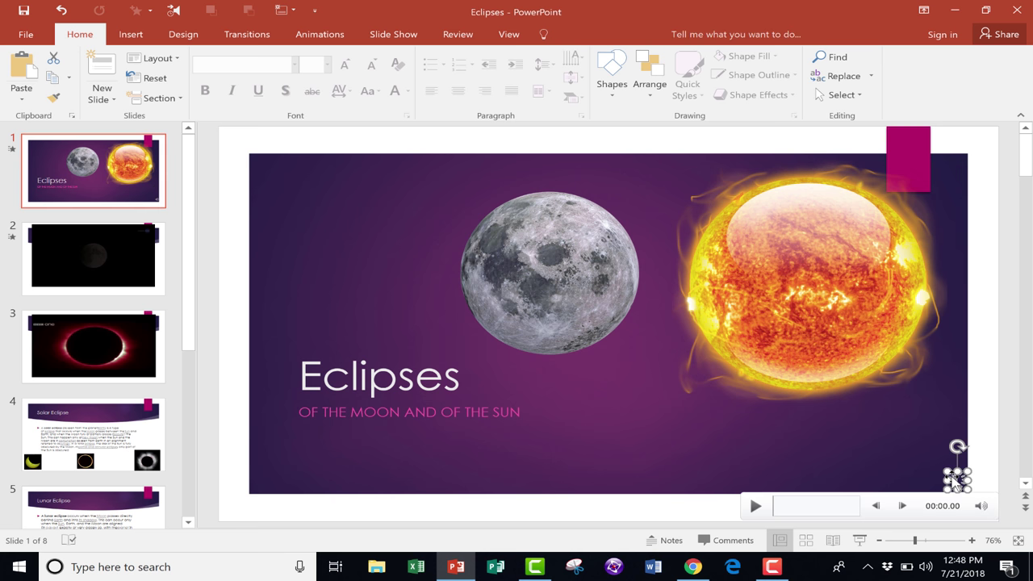
pyautogui.click(620, 35)
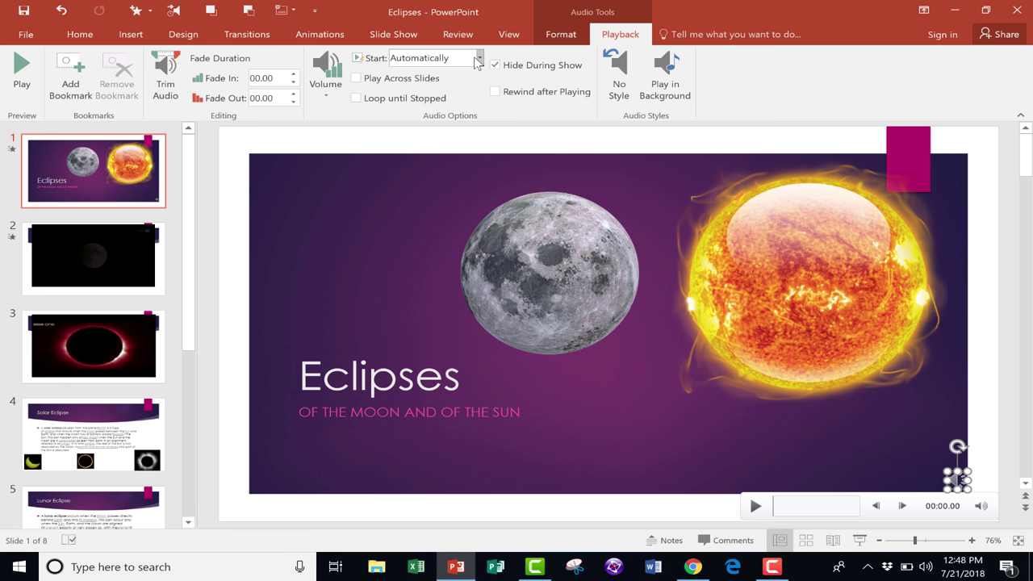
pyautogui.click(357, 79)
pyautogui.click(359, 99)
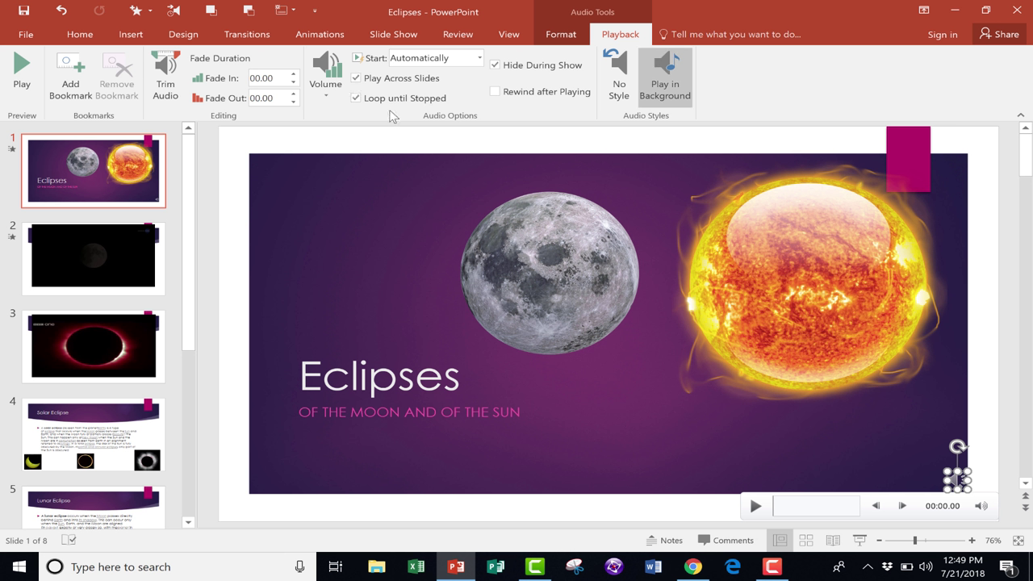
pyautogui.click(496, 92)
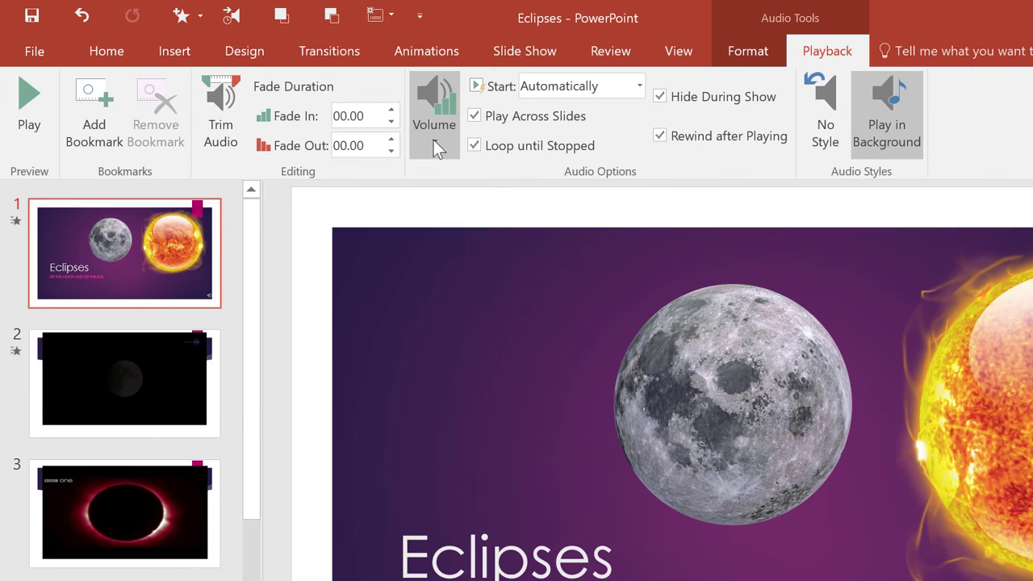
# Set the audio's playback volume to High.
pyautogui.click(434, 140)
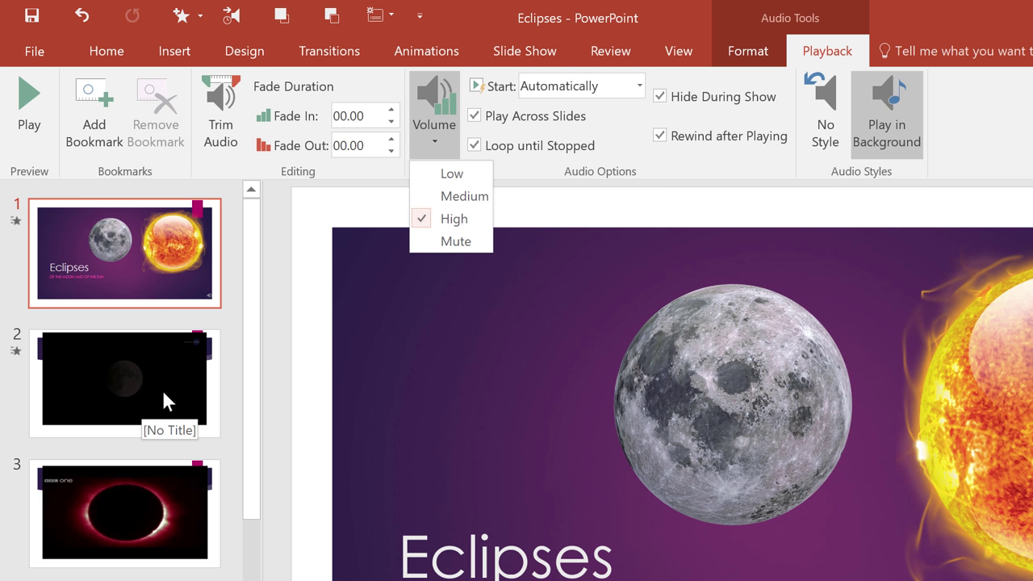
pyautogui.press('Escape')
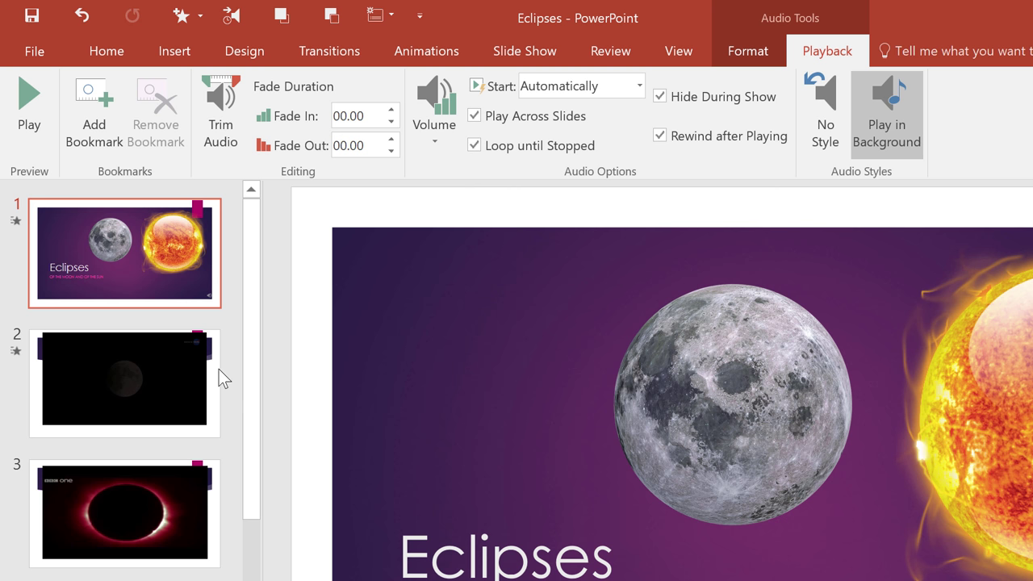
pyautogui.click(443, 146)
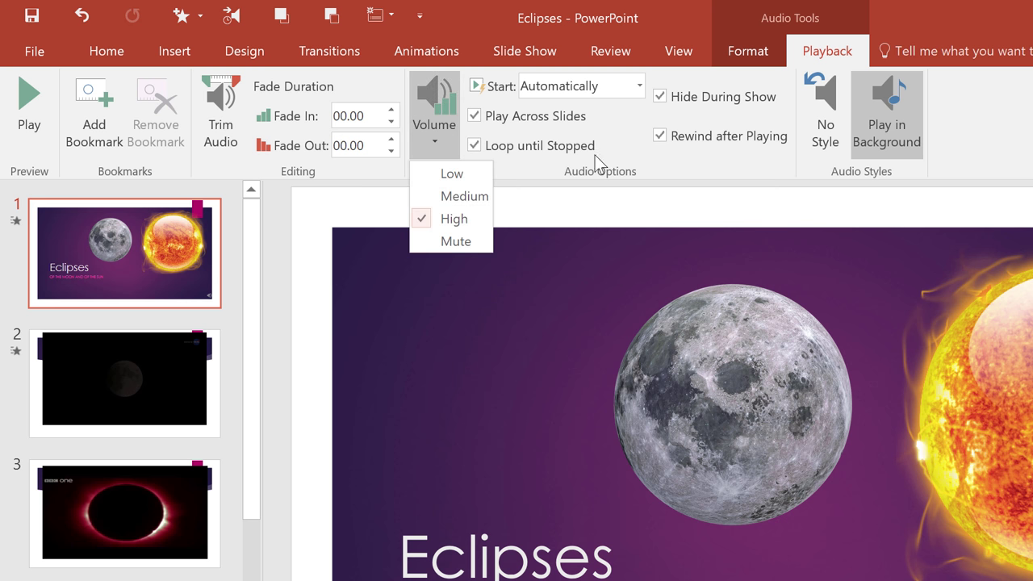
pyautogui.click(477, 213)
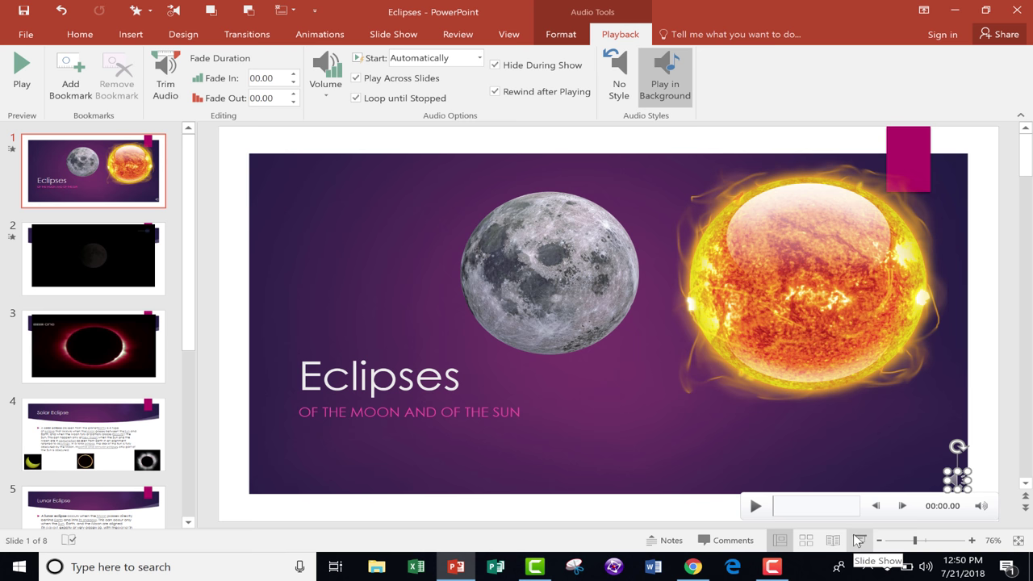
# Play the slide show from the beginning to test the background music.
pyautogui.click(383, 36)
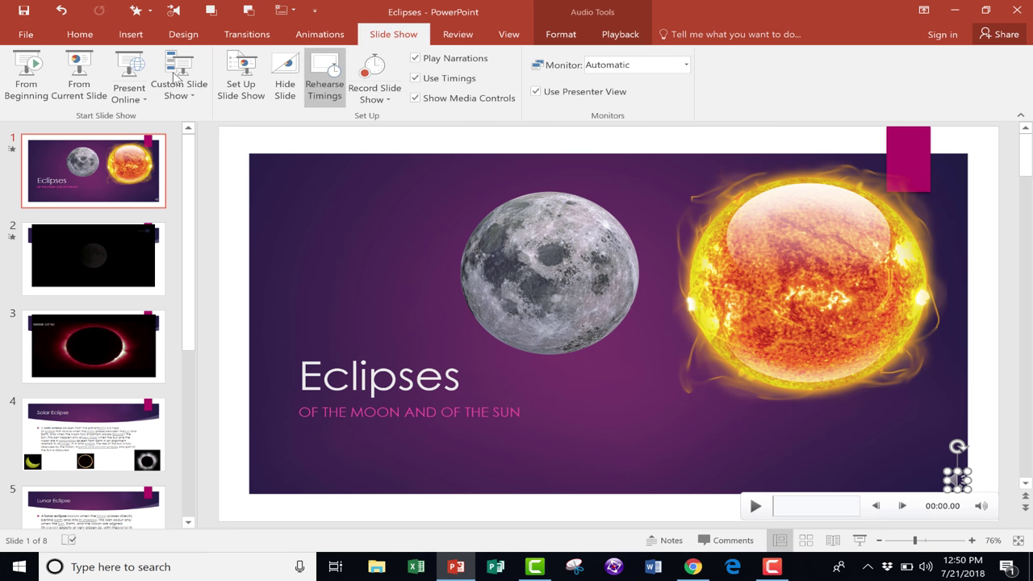
pyautogui.click(29, 94)
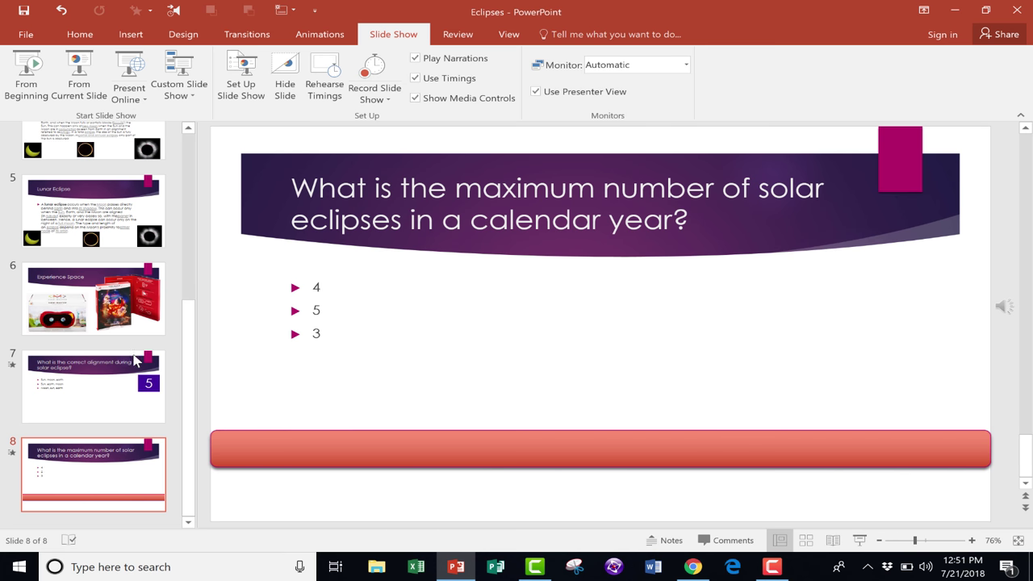
# Set the volume of the background audio on slide 1 to Medium.
pyautogui.scroll(5, 133, 362)
pyautogui.click(87, 171)
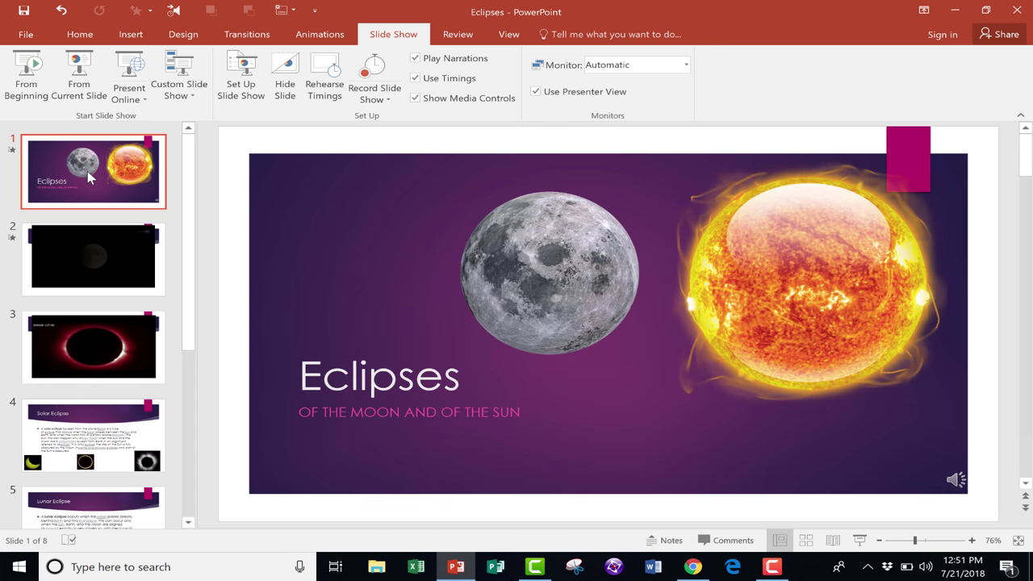
pyautogui.click(956, 480)
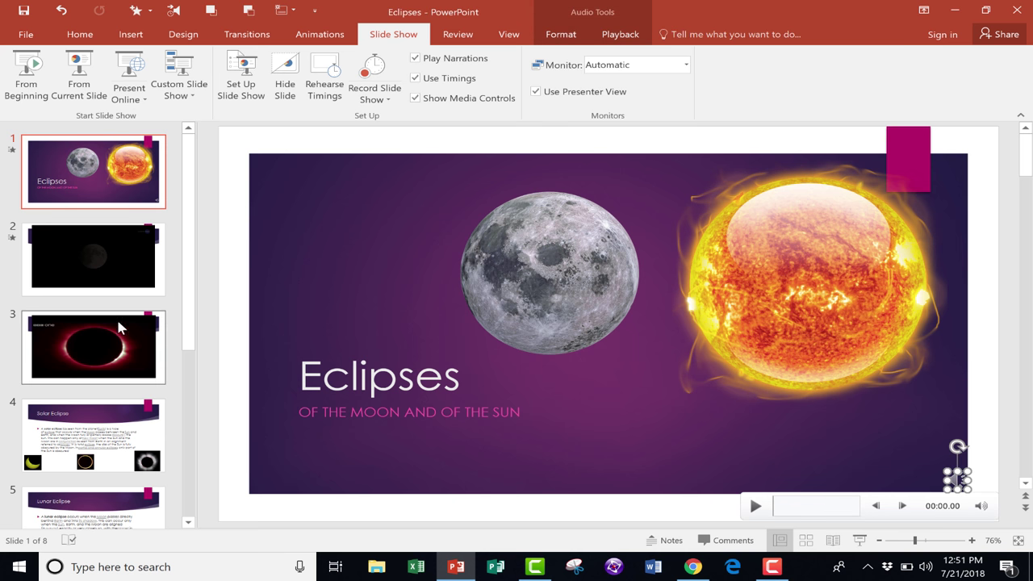
pyautogui.click(901, 482)
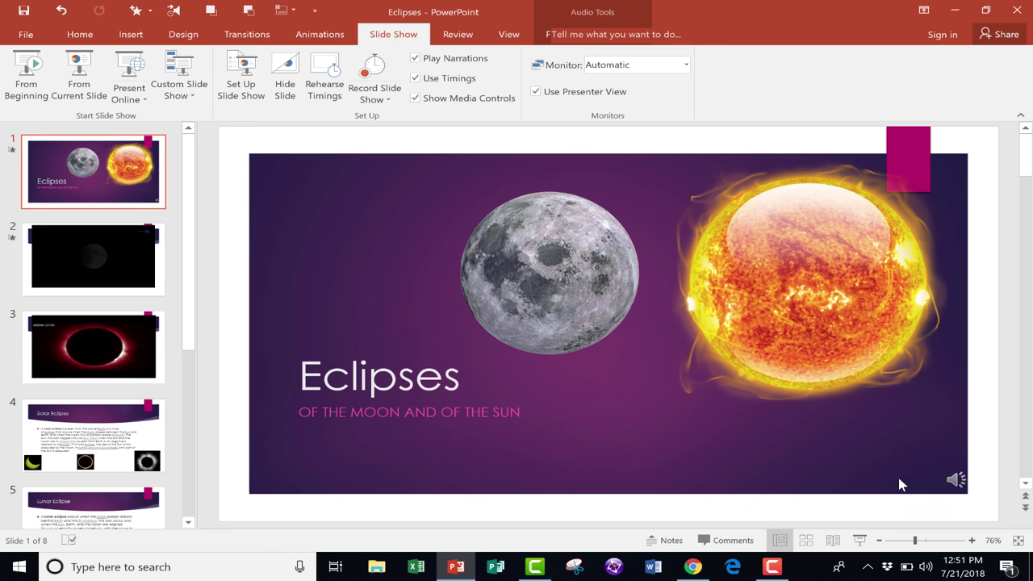
pyautogui.click(958, 480)
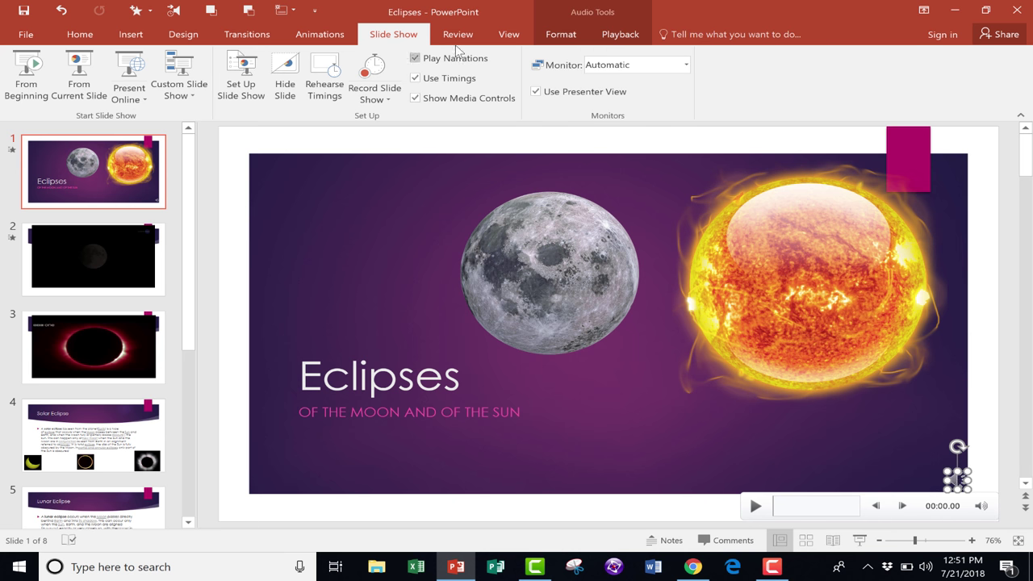
pyautogui.click(619, 37)
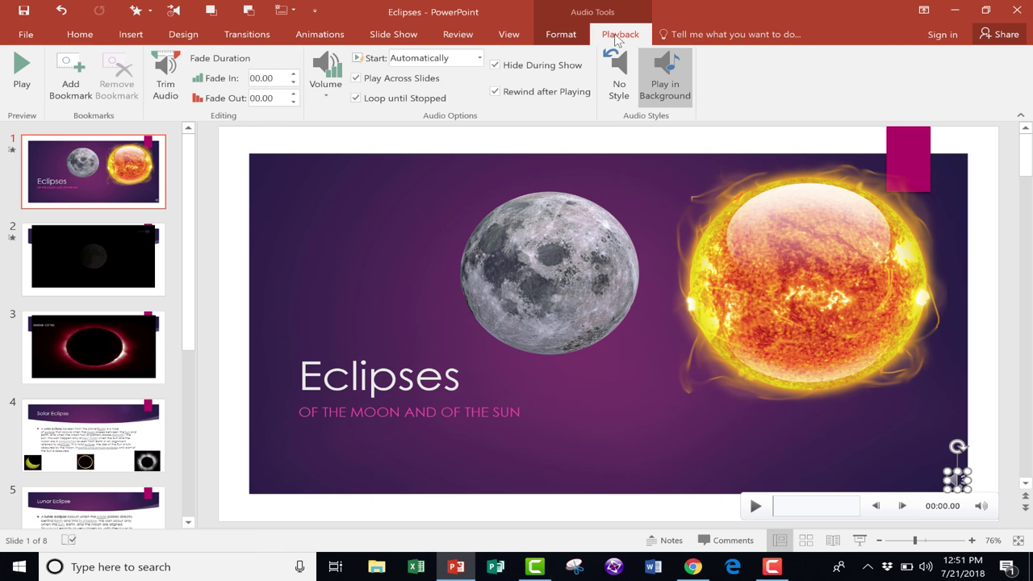
pyautogui.click(325, 95)
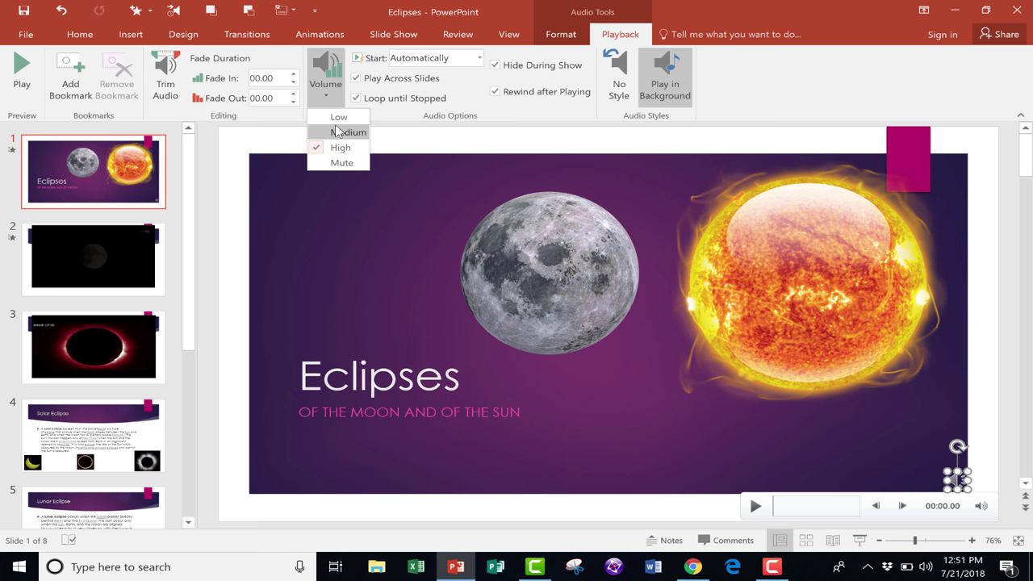
pyautogui.click(337, 131)
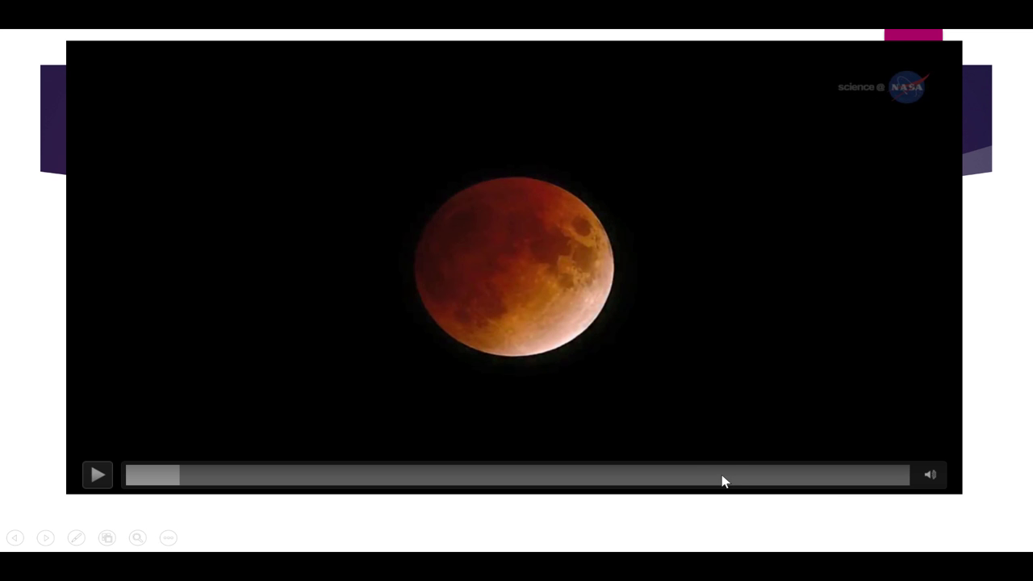
# End the slide show and display the playback settings of the background audio on slide 1.
pyautogui.press('Escape')
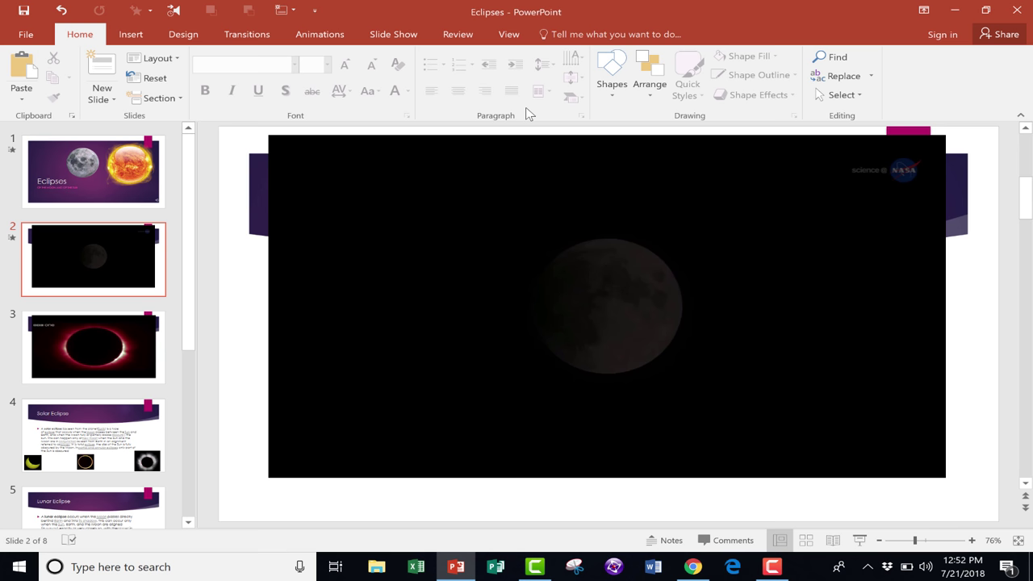
pyautogui.press('pageup')
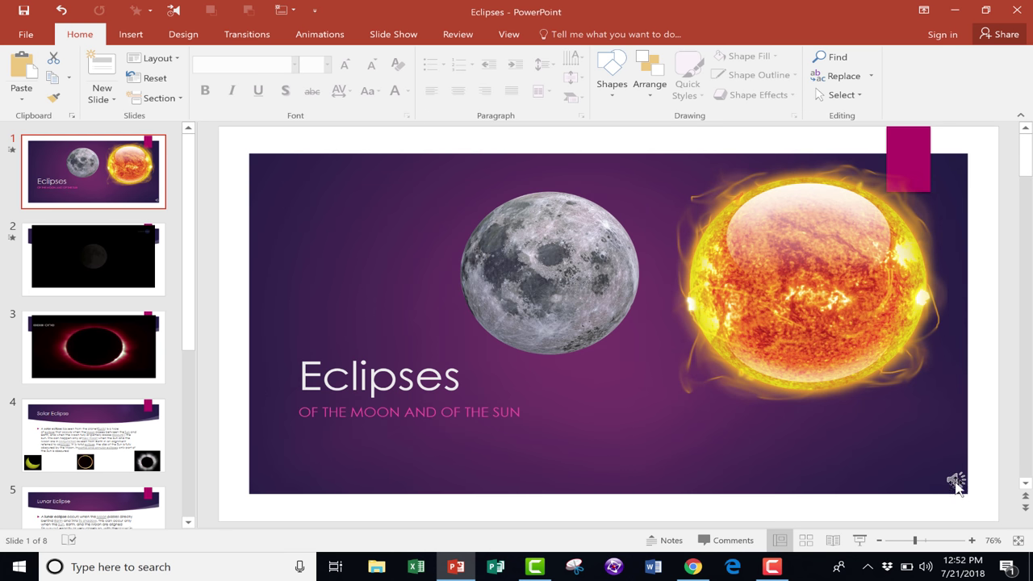
pyautogui.click(954, 478)
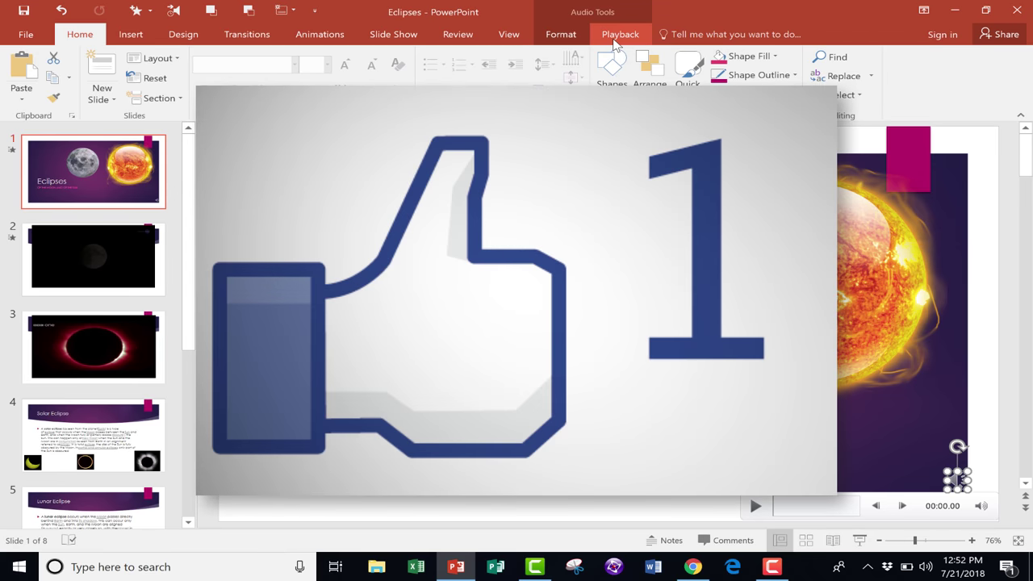
pyautogui.click(621, 36)
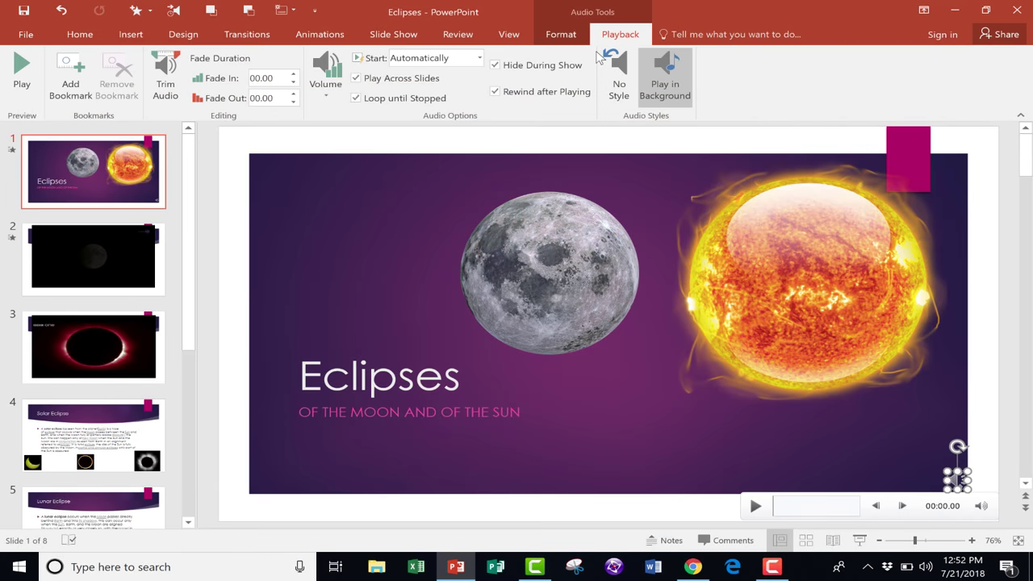
# Open slide 6, Experience Space, for editing.
pyautogui.moveTo(189, 255); pyautogui.dragTo(222, 475)
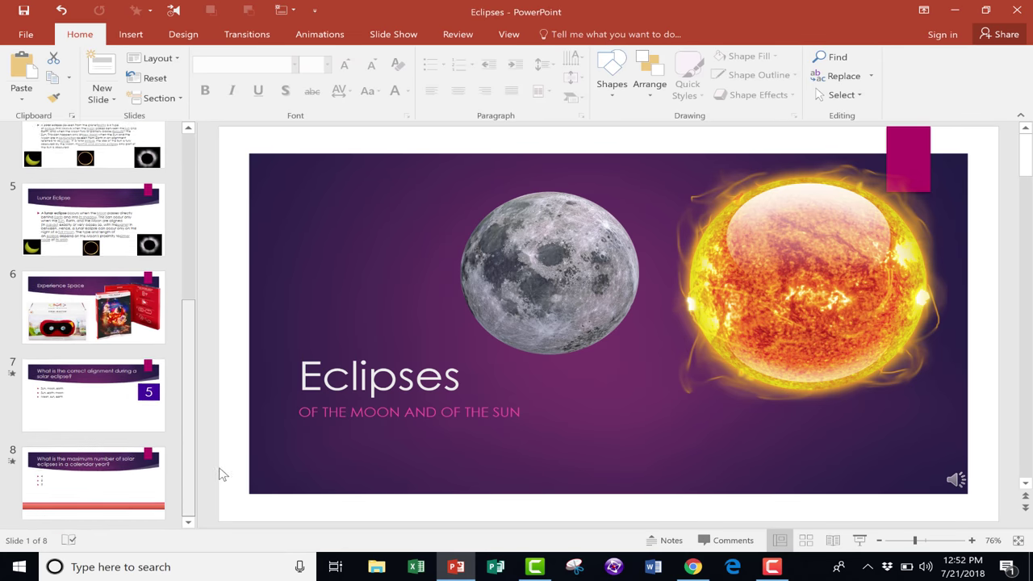
pyautogui.click(51, 298)
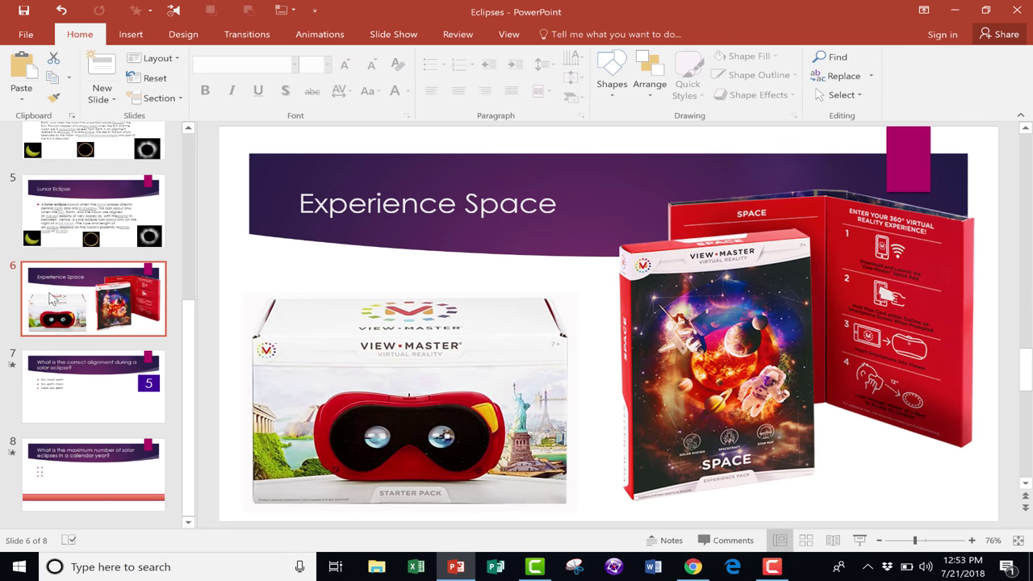